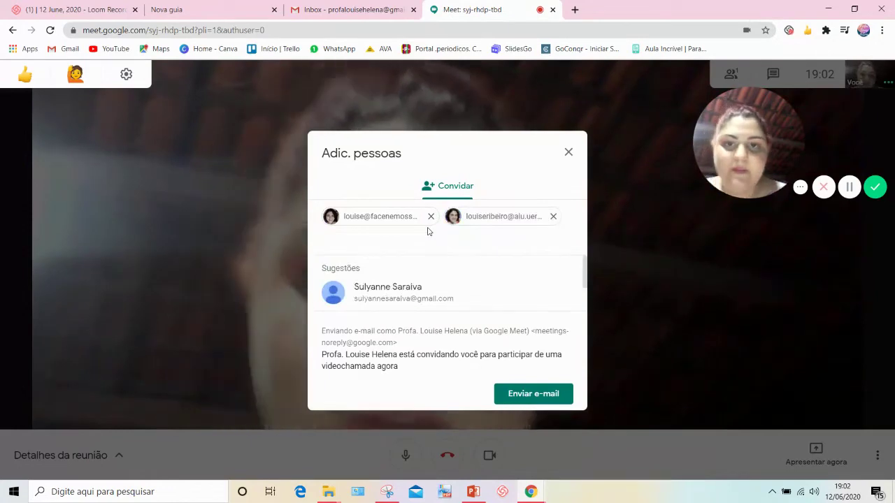
Send the Meet invitation e-mail to both added people and switch the camera off.
left_click(536, 393)
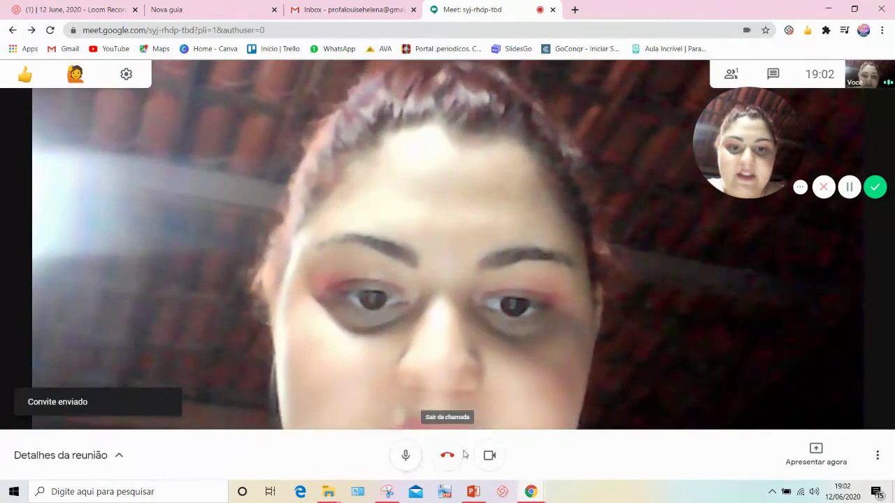
left_click(491, 455)
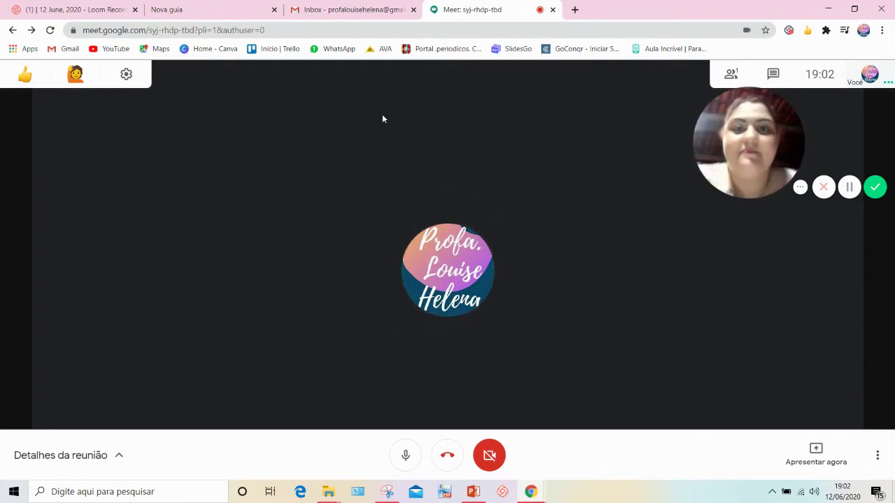
From the Gmail inbox, open Google Calendar through the Google apps grid.
left_click(357, 10)
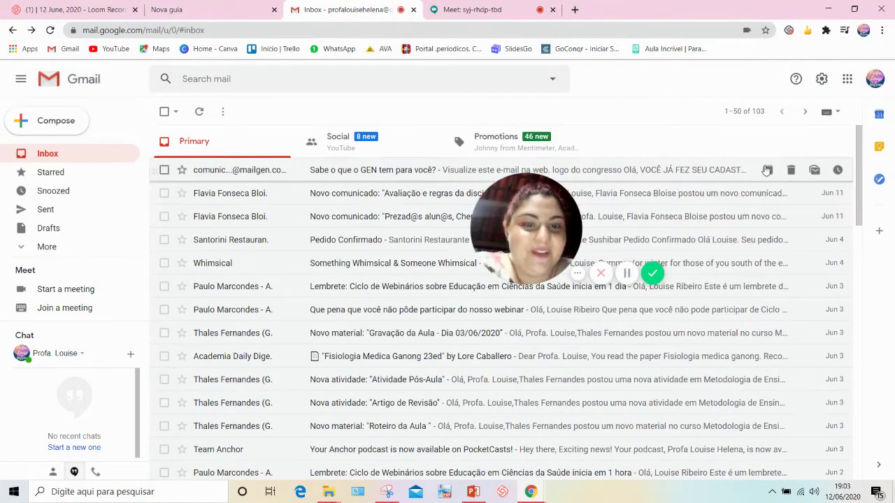
left_click(847, 79)
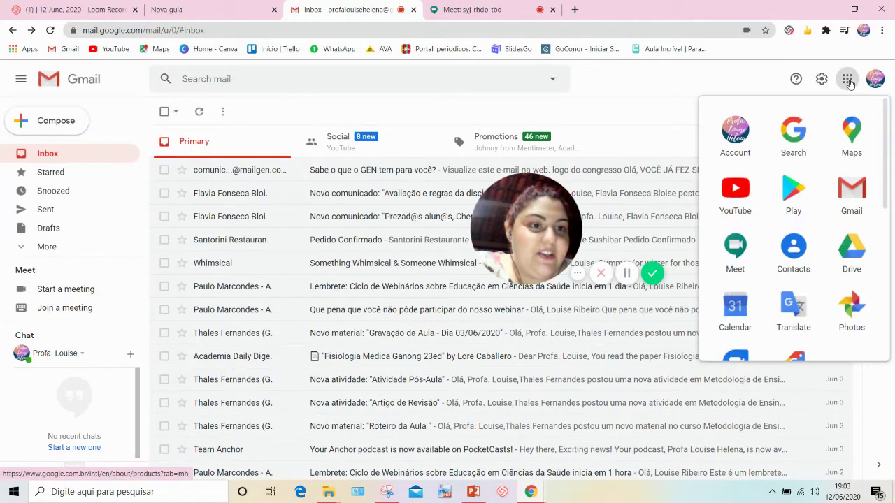
left_click(738, 312)
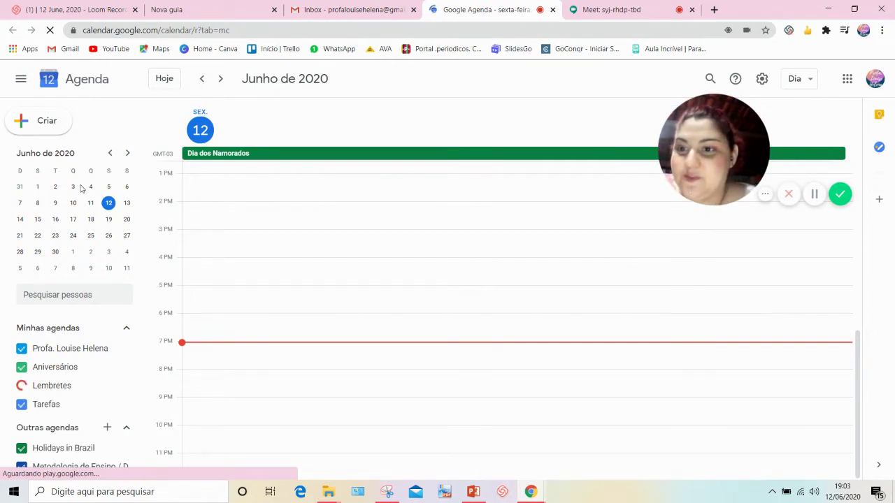
Create a 3–4pm event on Monday 15 June and title it 'DEFESA - TCC1 - ' plus the student's name.
left_click(37, 220)
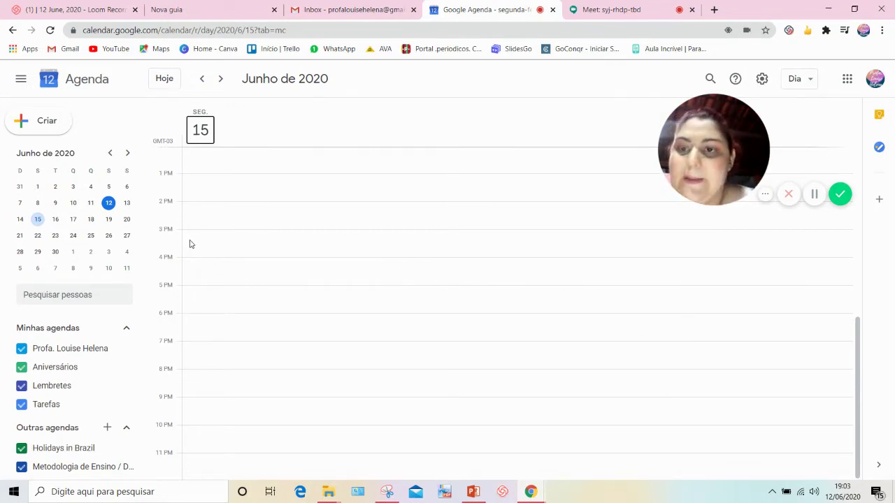
left_click(234, 245)
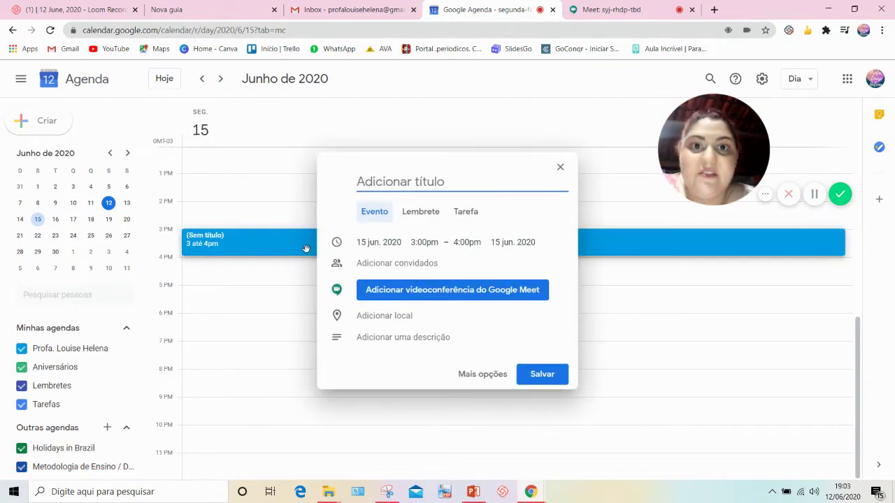
type("de")
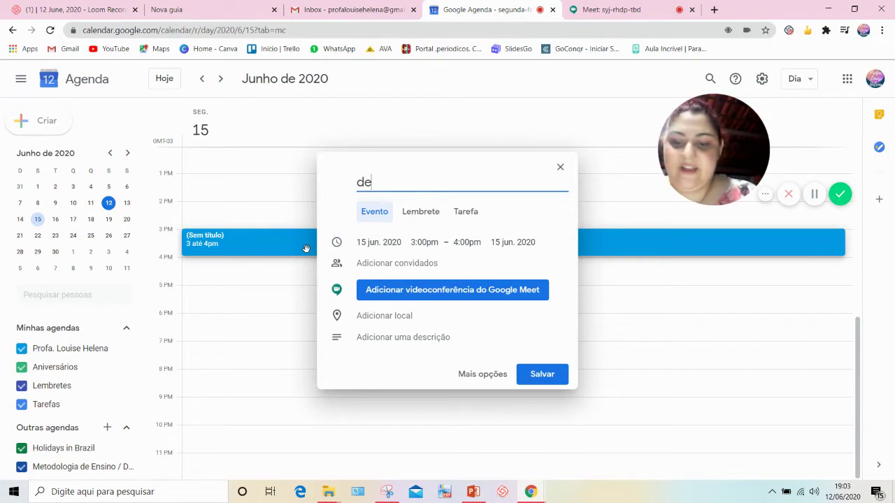
key("BackSpace")
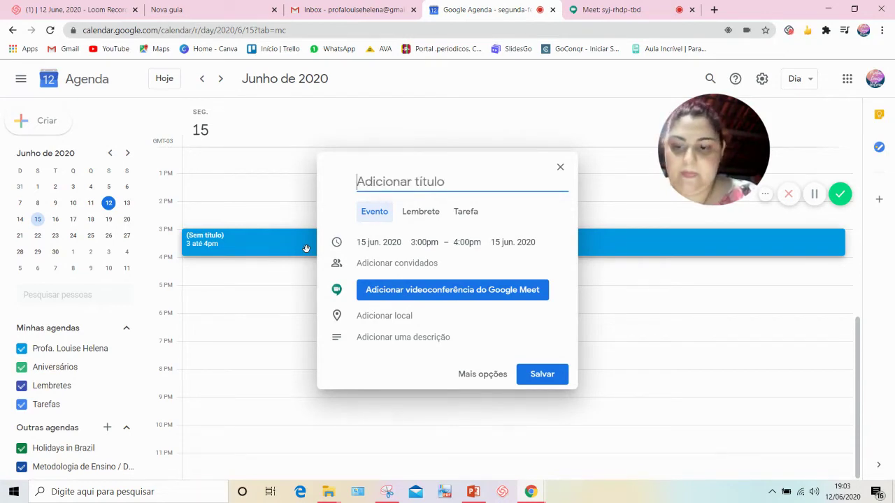
type("DEFESA -")
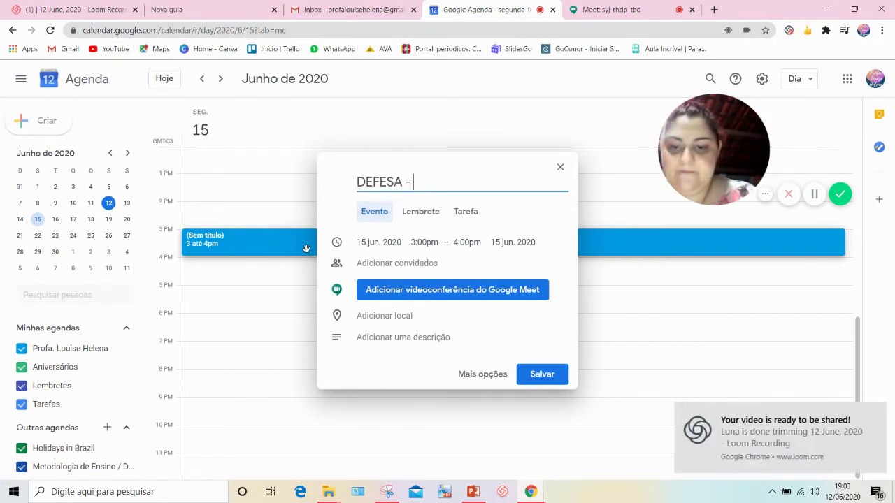
left_click(873, 413)
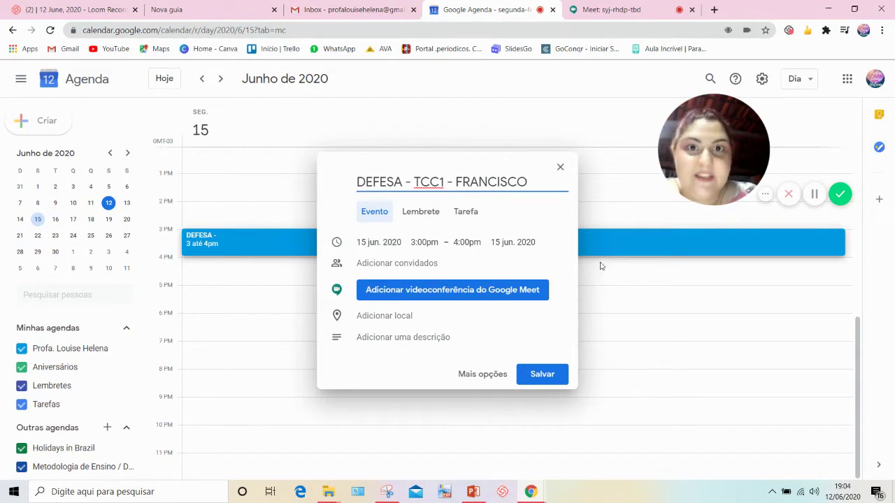
Mark the entry all day, switch it back to an event, and attach a Google Meet call.
left_click(420, 212)
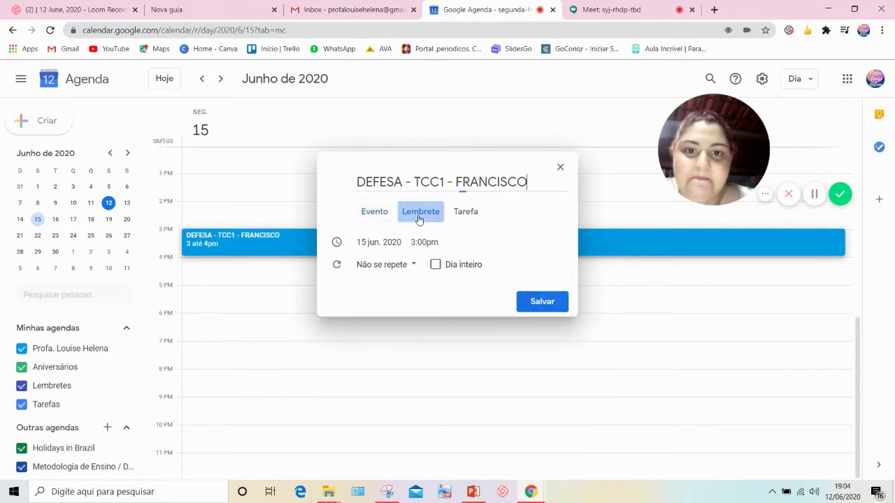
left_click(435, 265)
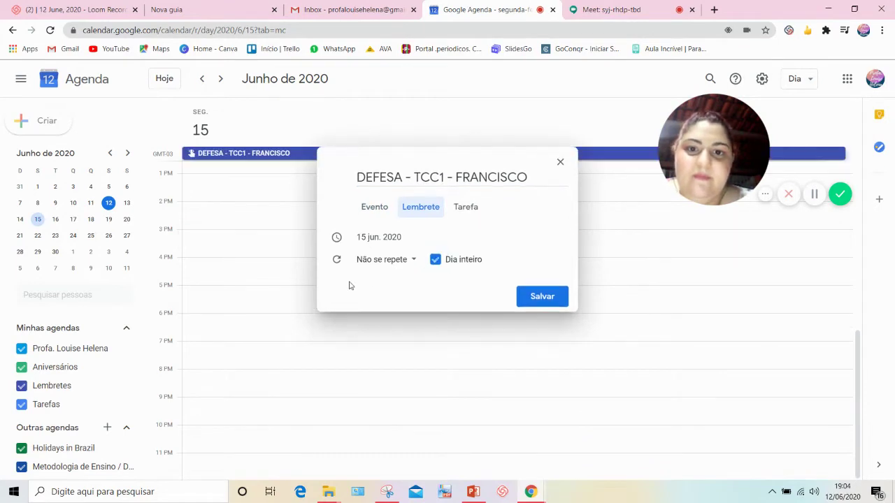
left_click(371, 211)
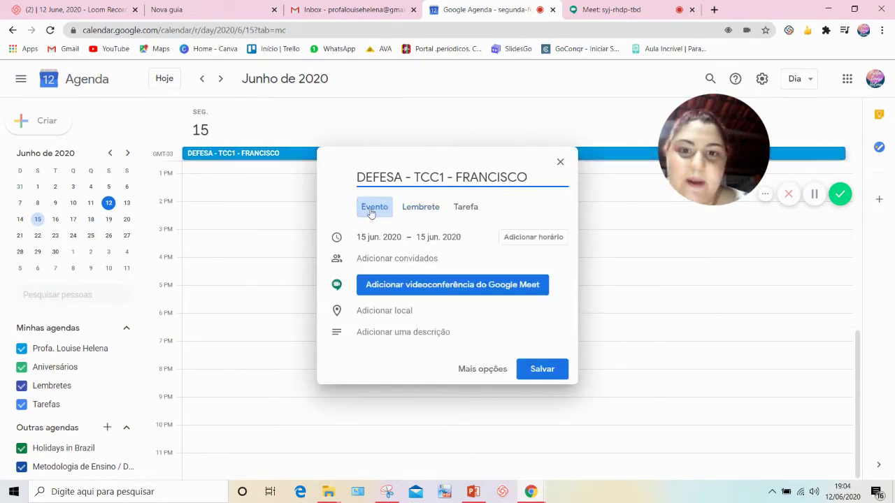
left_click(404, 288)
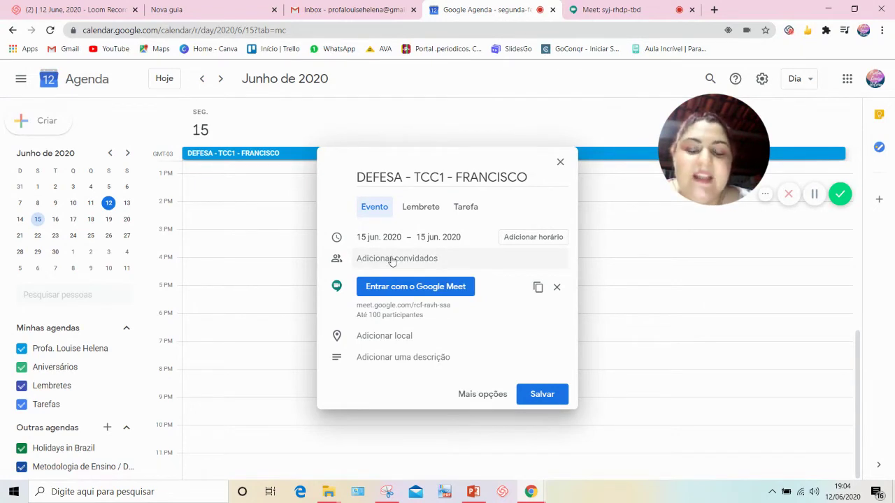
left_click(392, 257)
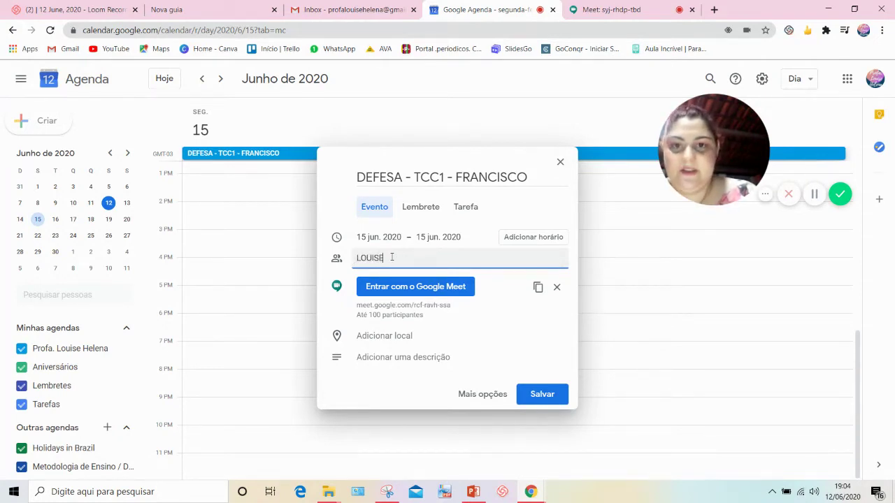
Enter two guests' e-mail addresses in Adicionar convidados so both join the organizer on the list.
key("BackSpace")
key("BackSpace")
key("BackSpace")
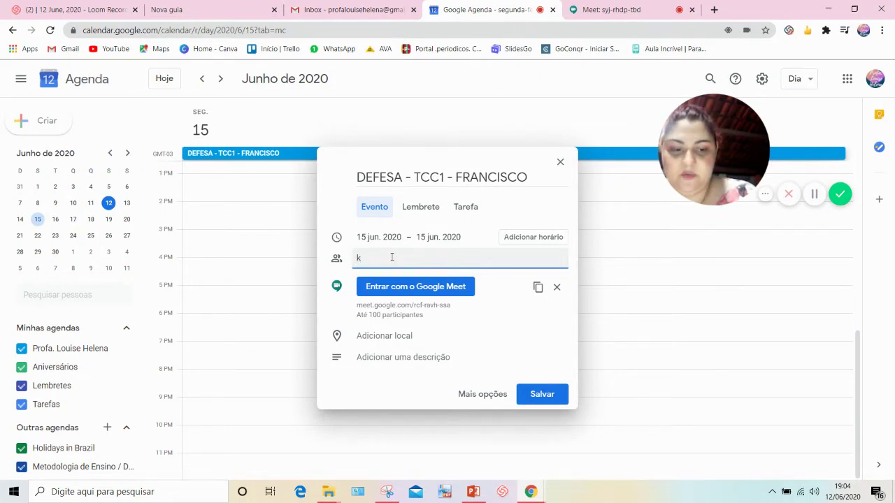
key("BackSpace")
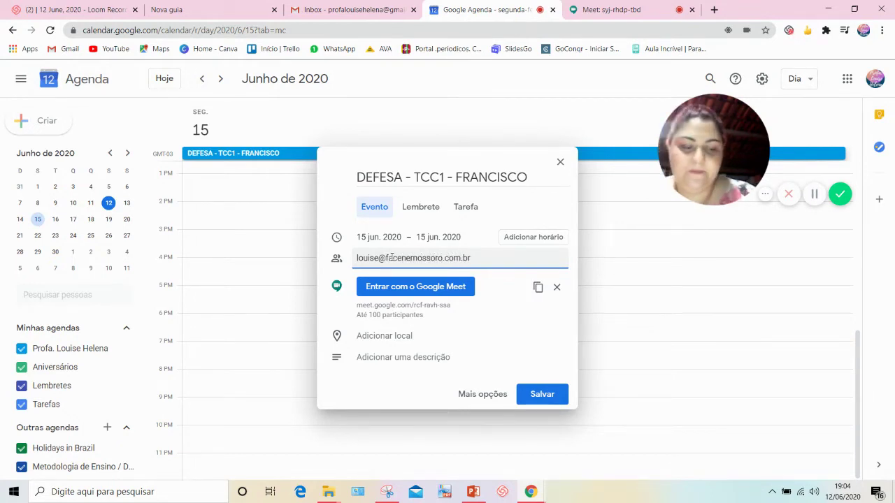
key("Return")
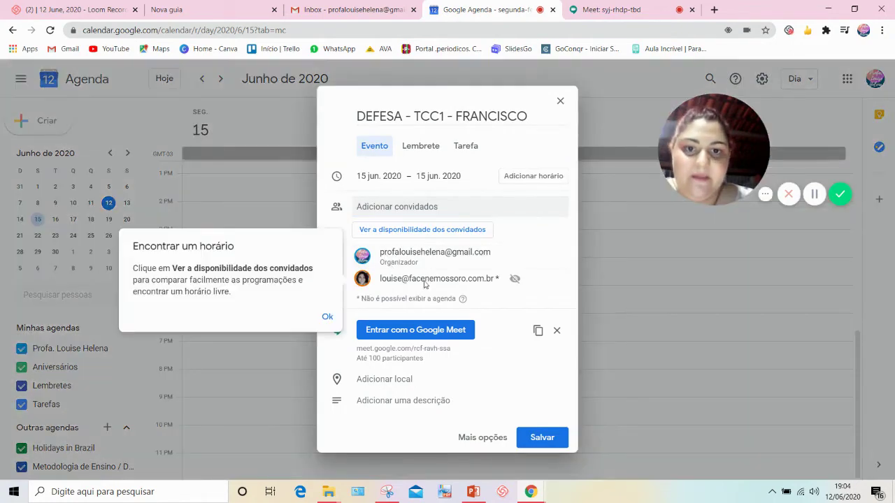
left_click(326, 318)
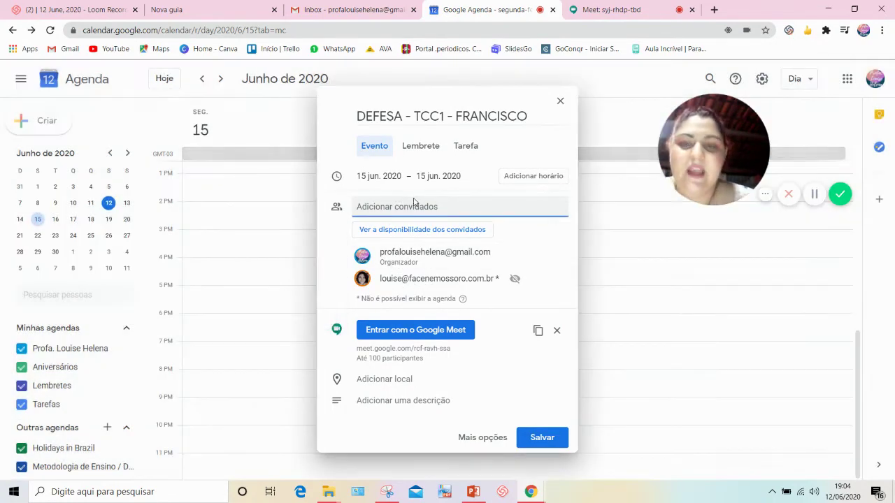
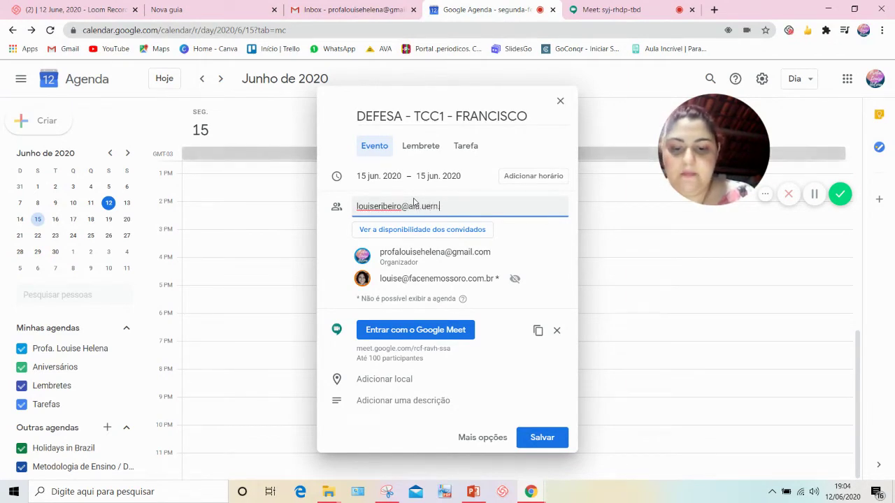
key("Return")
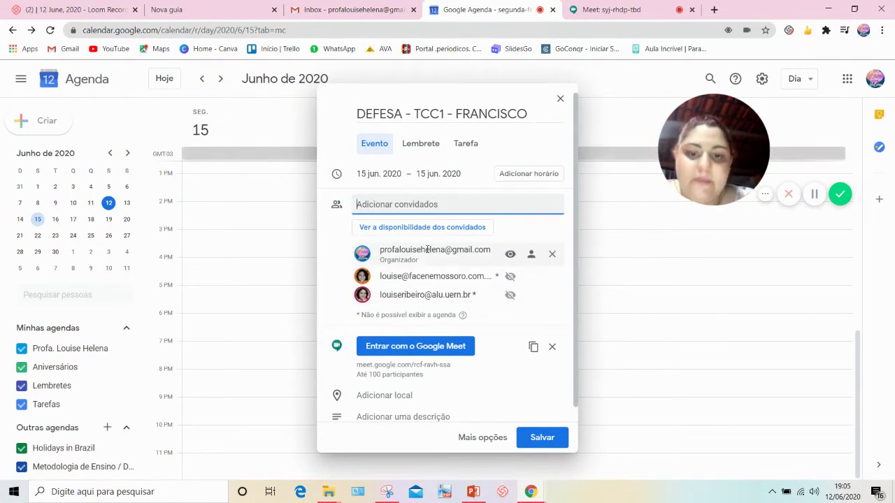
mouse_move(427, 250)
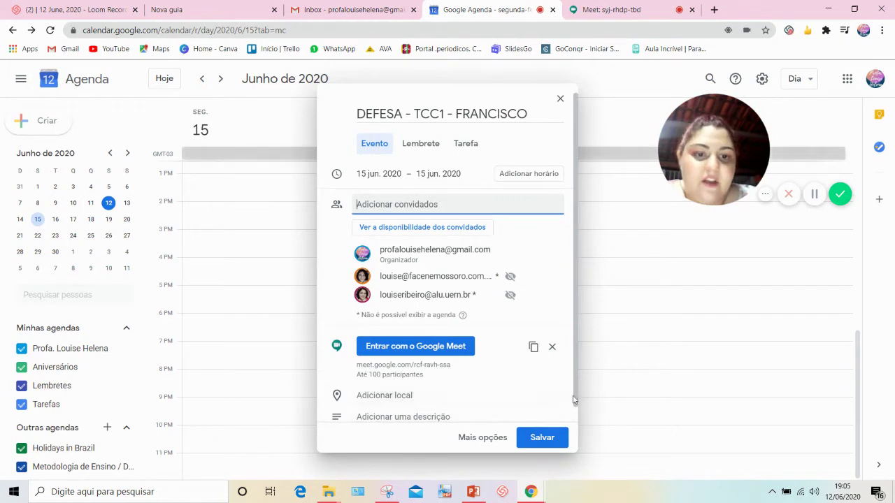
scroll(574, 404, "down", 1)
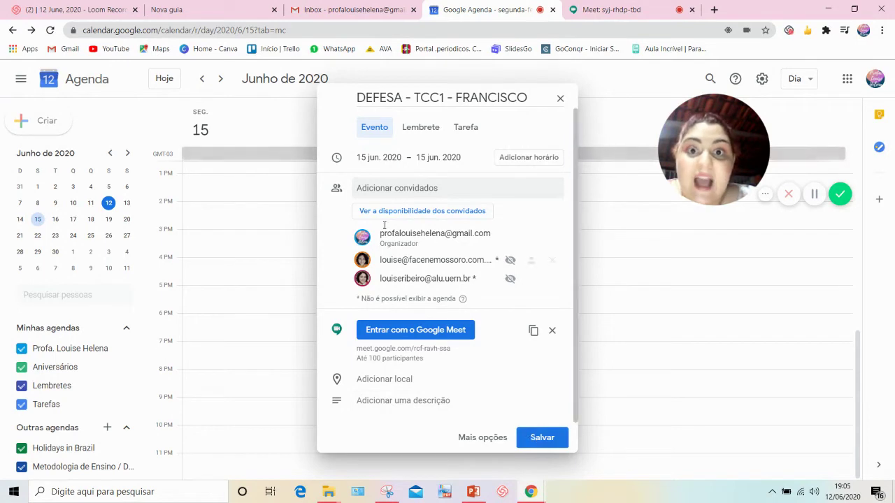
scroll(429, 190, "up", 1)
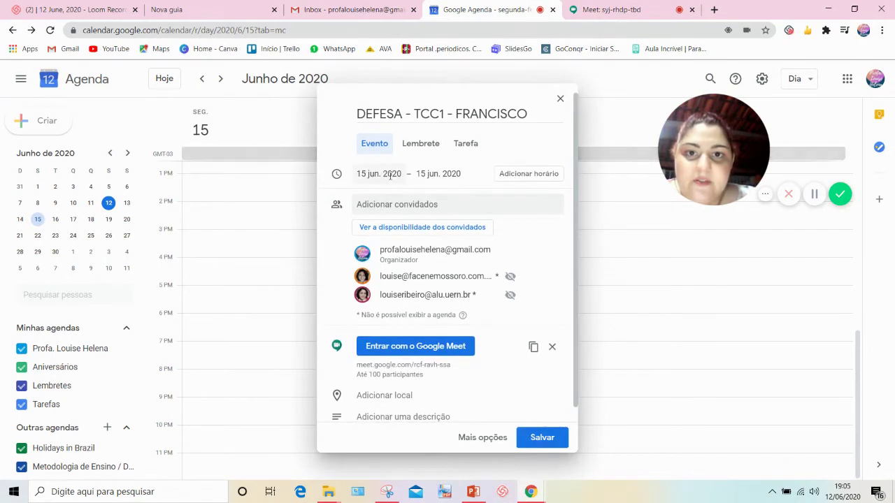
Give the 15 June event a 3:00pm start and 4:00pm end, then save it.
left_click(402, 174)
left_click(438, 174)
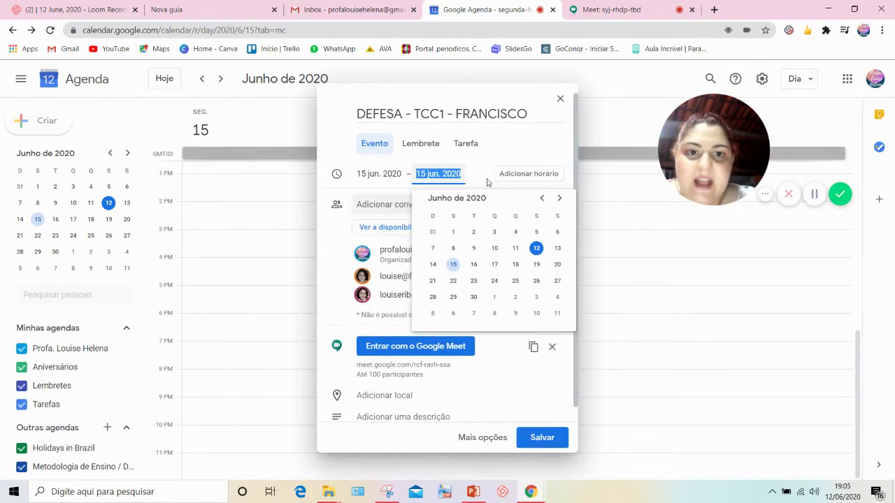
left_click(520, 174)
left_click(421, 174)
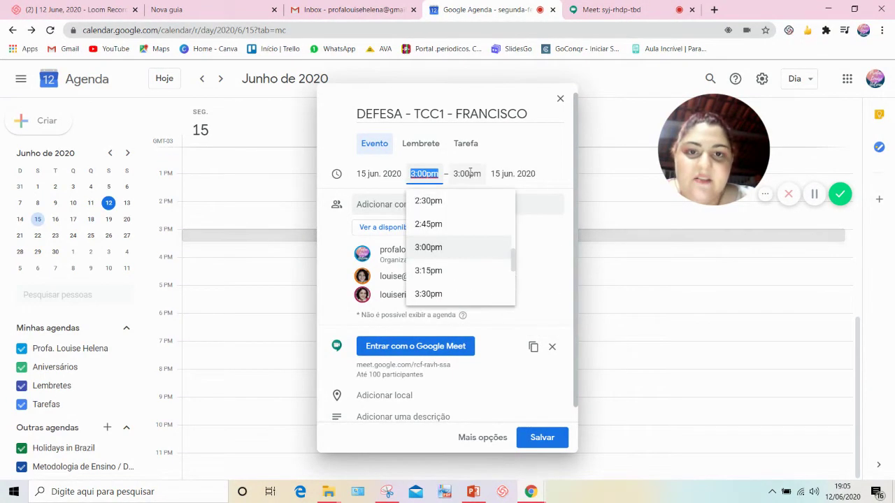
left_click(467, 174)
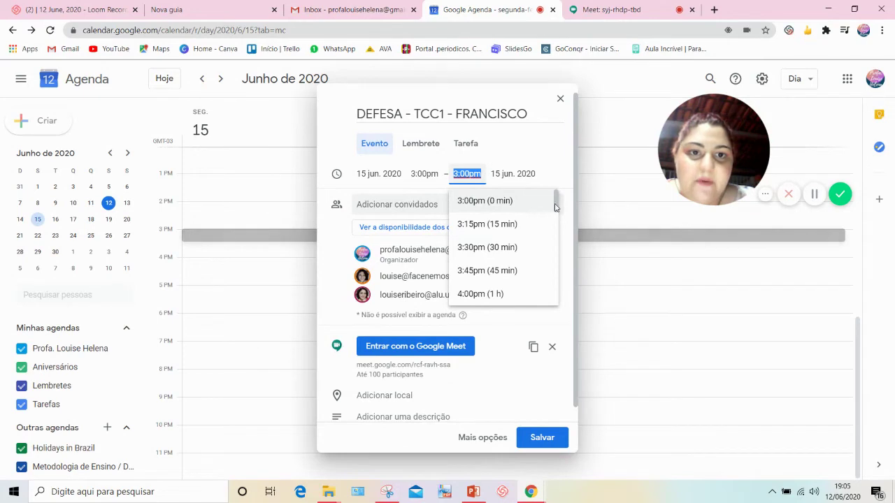
scroll(555, 207, "down", 1)
scroll(555, 209, "up", 1)
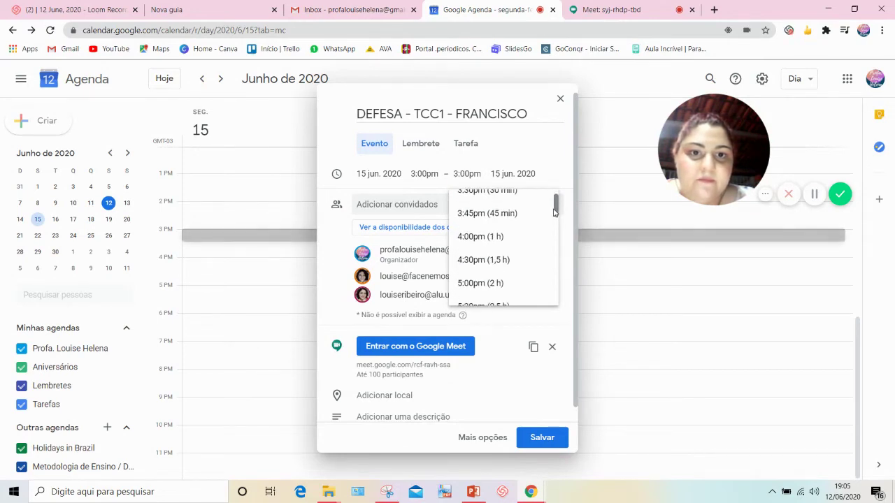
left_click(469, 236)
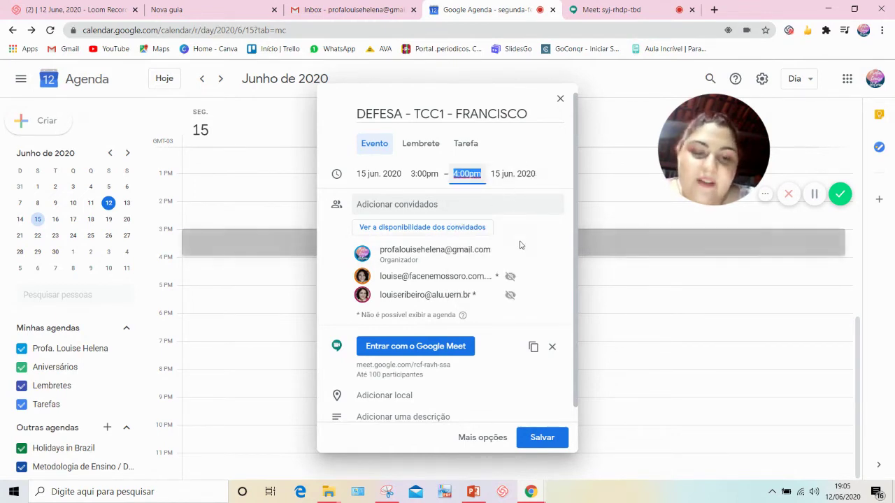
left_click(561, 442)
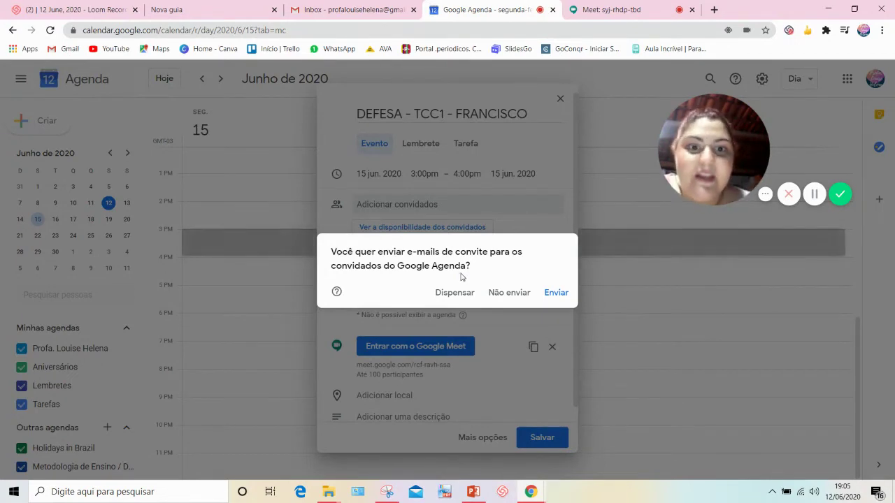
Send the guest invitations and open the saved 15 June 3–4pm event's details.
left_click(553, 294)
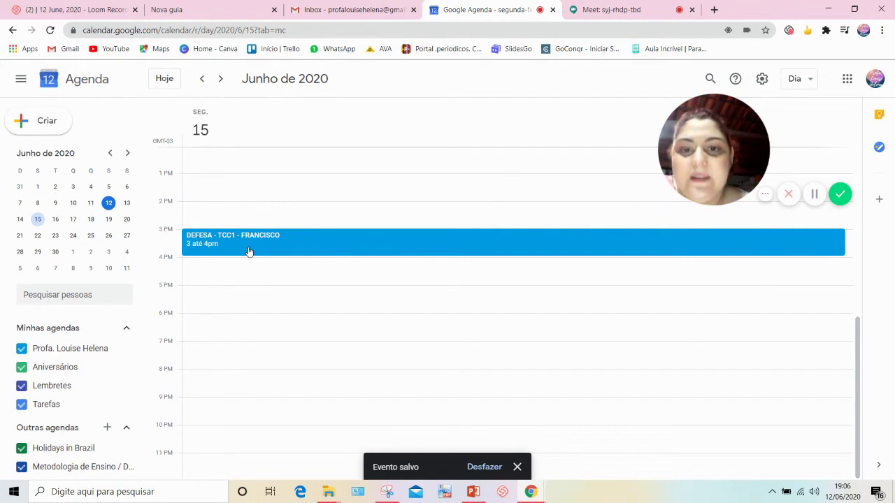
left_click(249, 251)
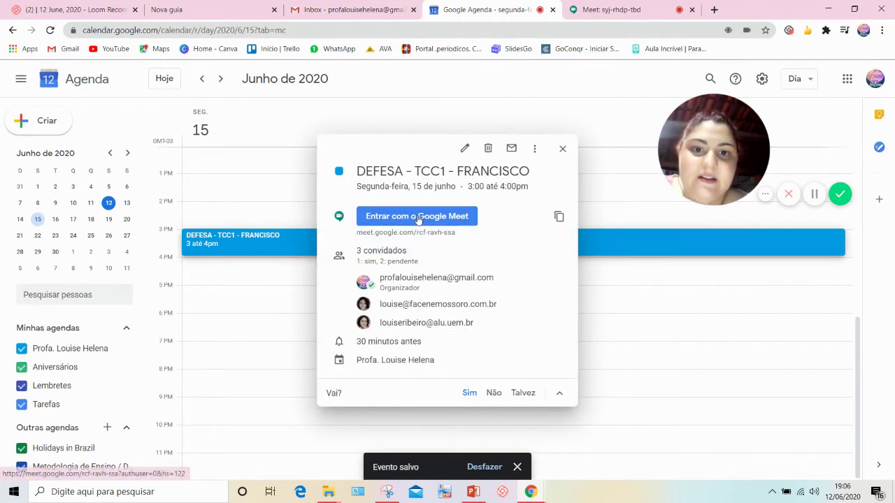
Join the event's Google Meet call from its link, entering via Participar agora.
left_click(393, 221)
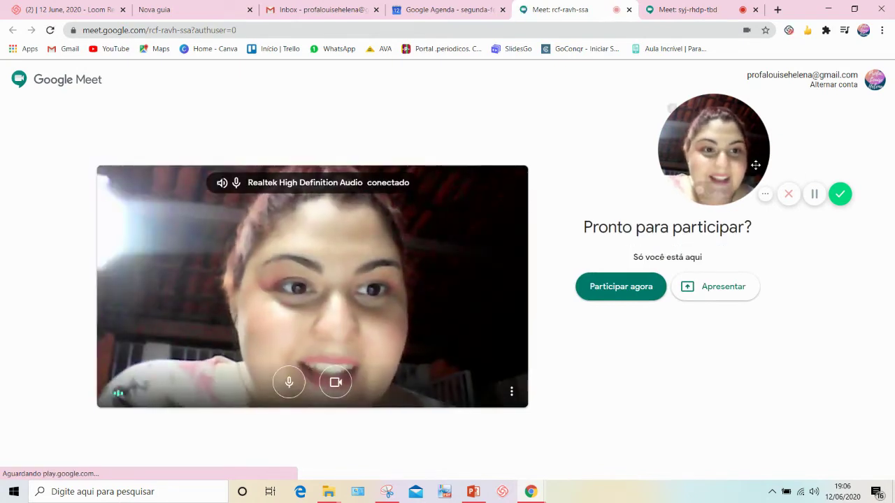
left_click_drag(756, 165, 707, 146)
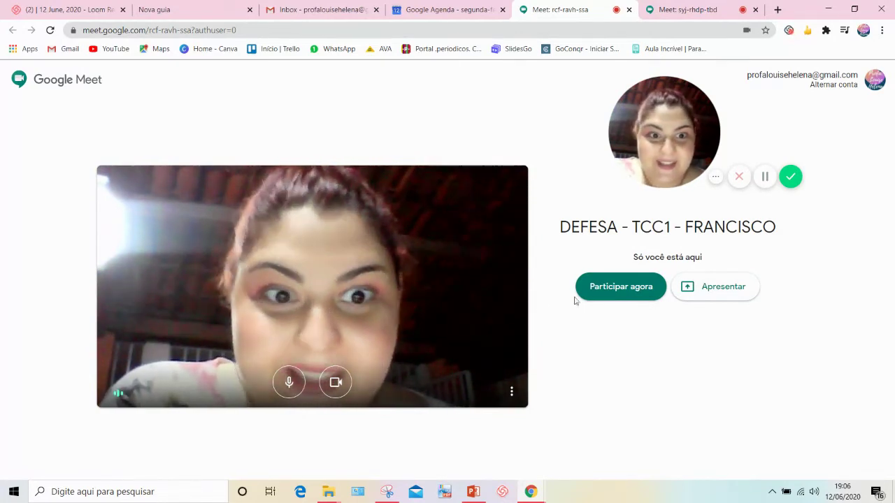
left_click(643, 299)
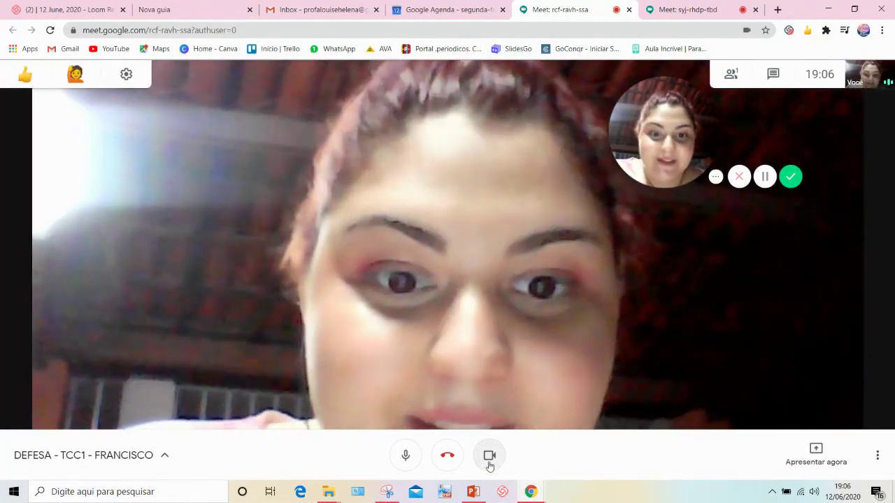
Turn the camera off and share the entire screen with everyone in the call.
left_click(489, 463)
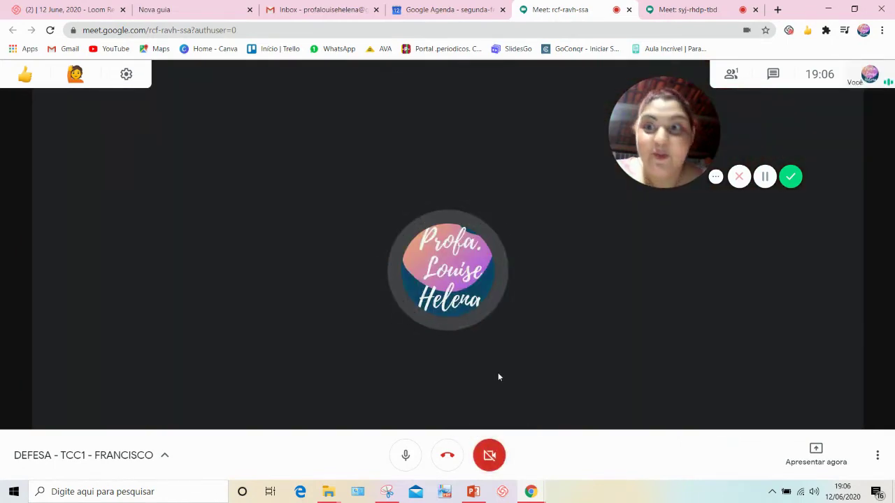
left_click(807, 456)
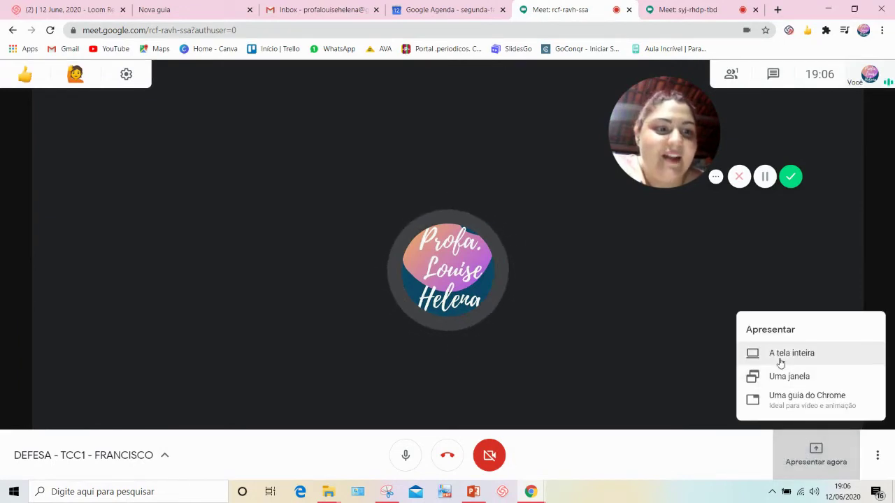
left_click(780, 359)
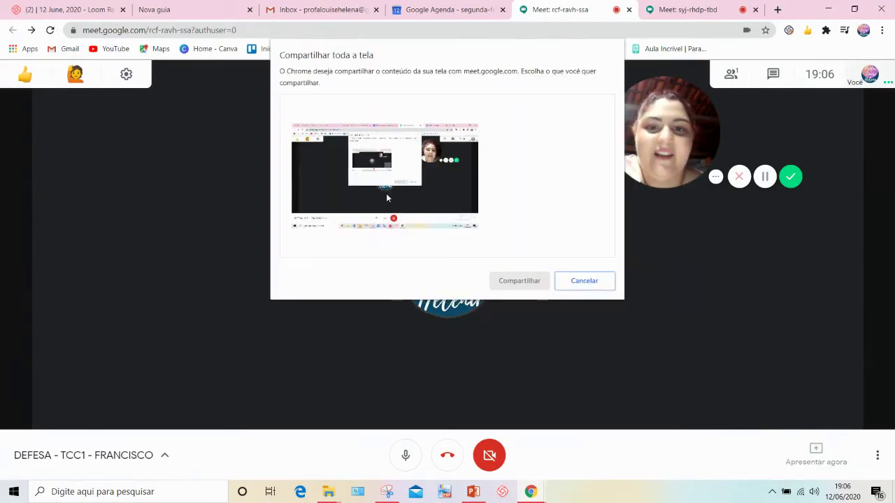
left_click(310, 169)
left_click(533, 280)
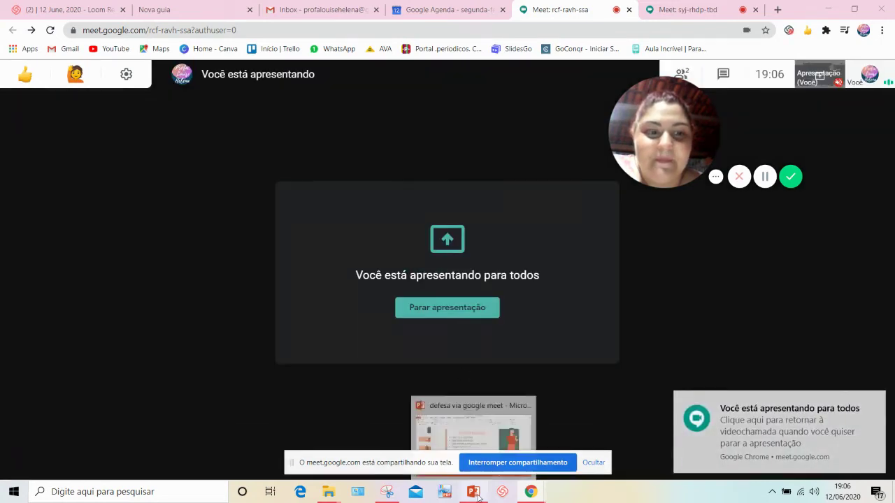
left_click(846, 397)
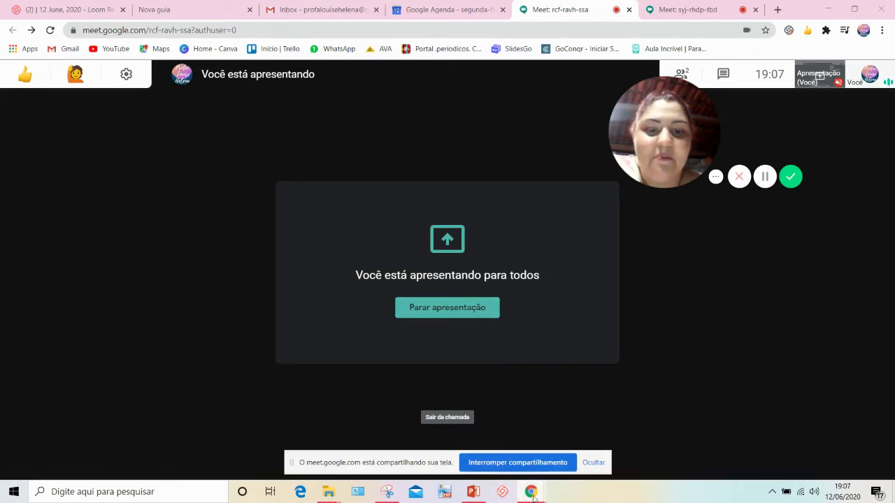
Play slide 8 'Plataforma google meet' full-screen in PowerPoint, then go back to the Meet window.
left_click(475, 495)
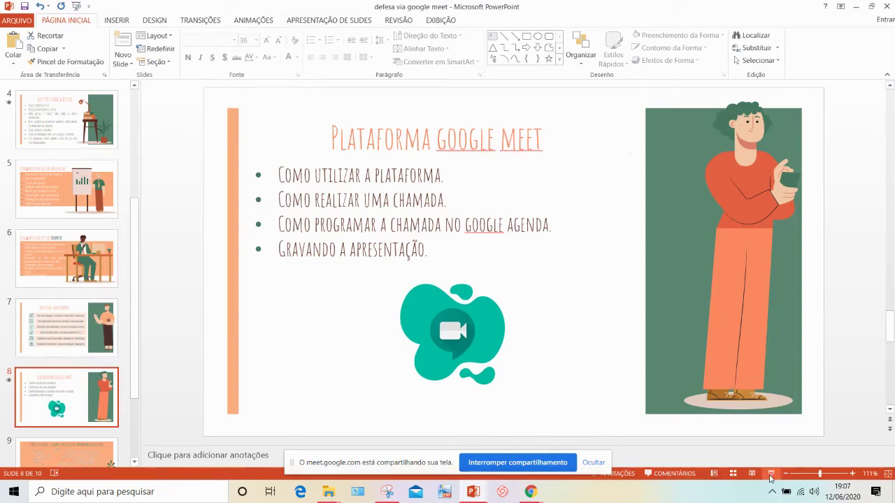
left_click(771, 474)
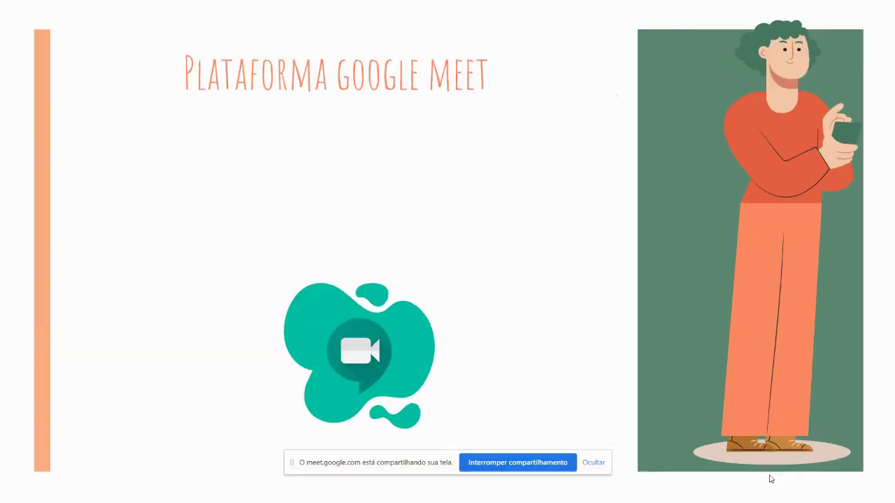
left_click(593, 463)
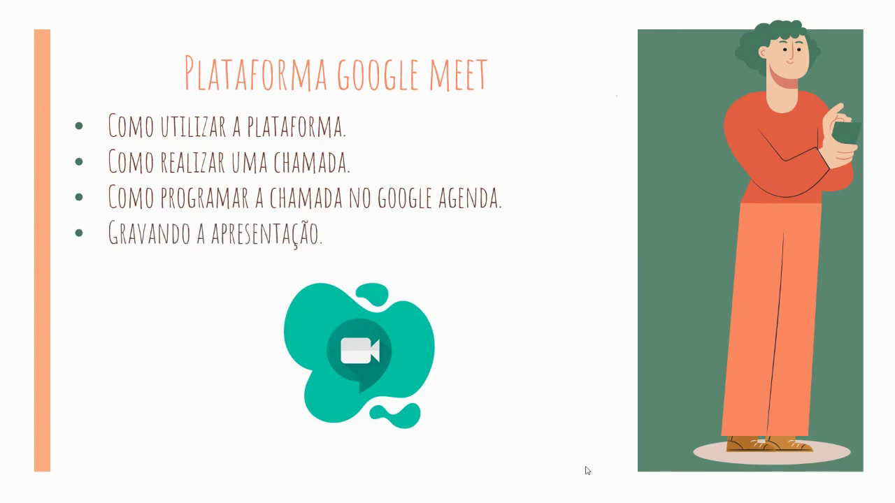
key("Escape")
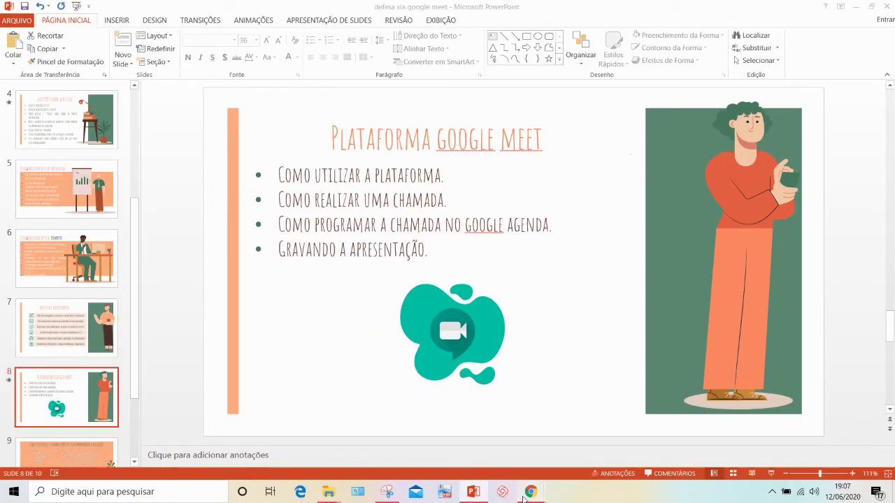
mouse_move(517, 493)
left_click(425, 445)
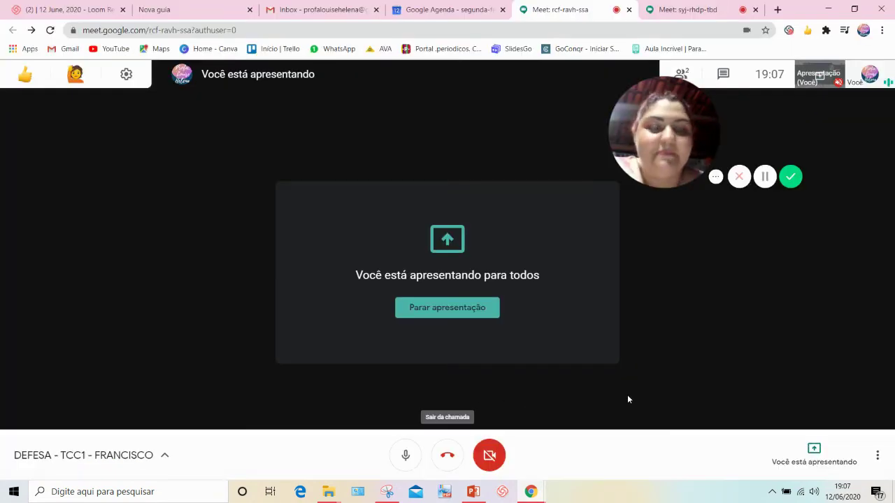